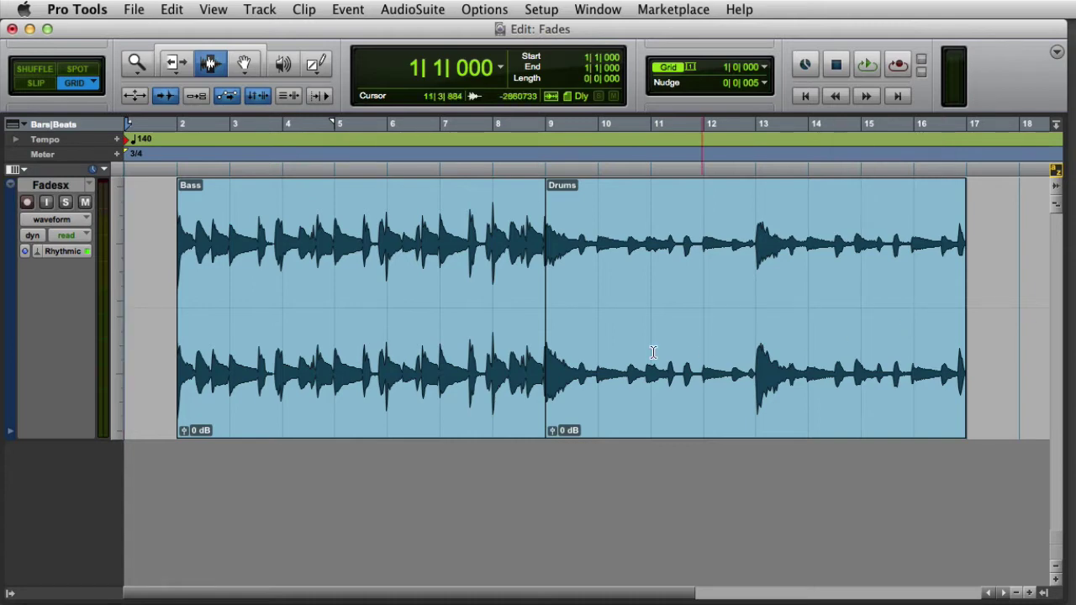
Step: Select bars 8 to 10 across the Bass–Drums join and bring up the Edit > Fades commands
click(499, 285)
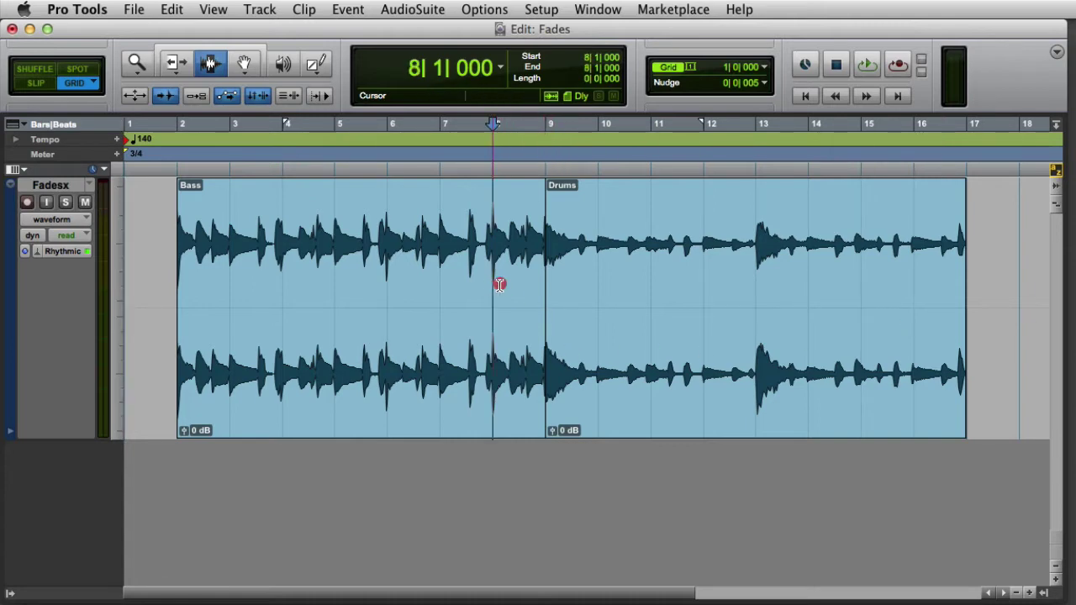
drag(499, 284, 580, 283)
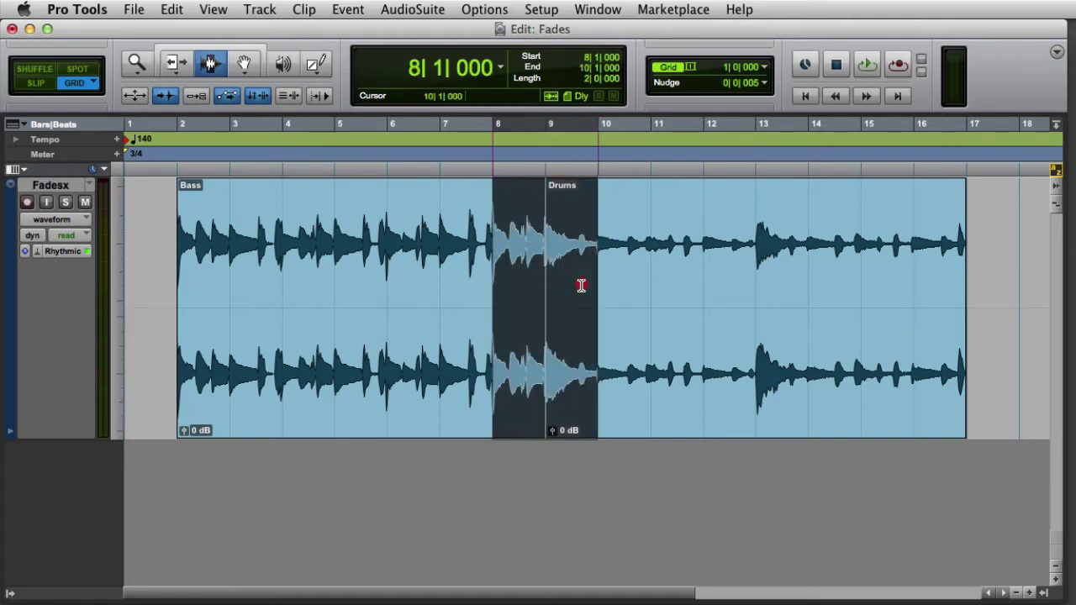
click(175, 9)
mouse_move(281, 566)
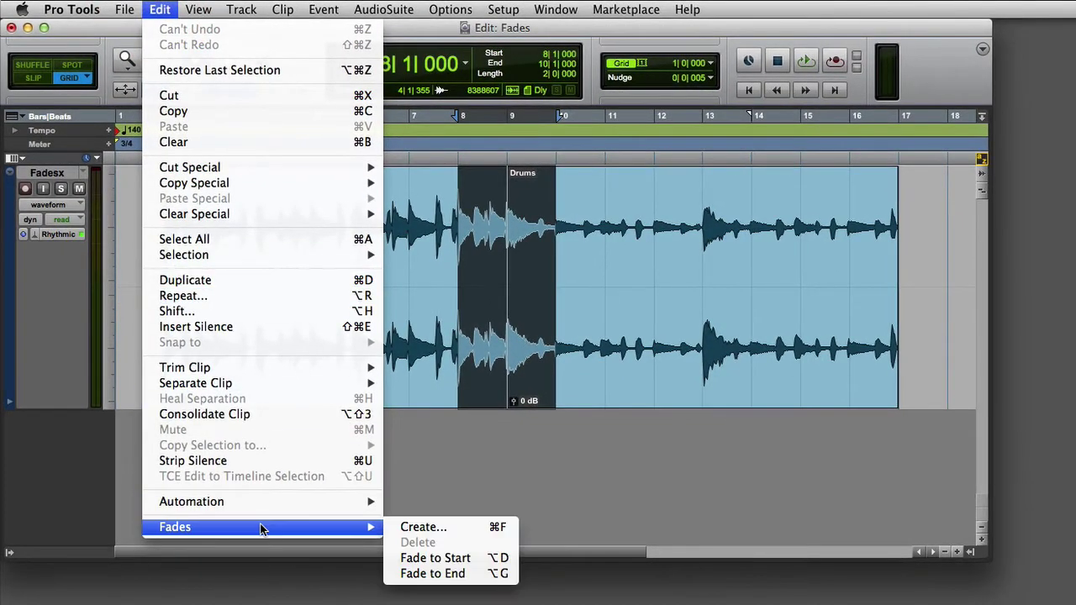
Step: Create an equal-power crossfade over the selected range and audition it
click(465, 527)
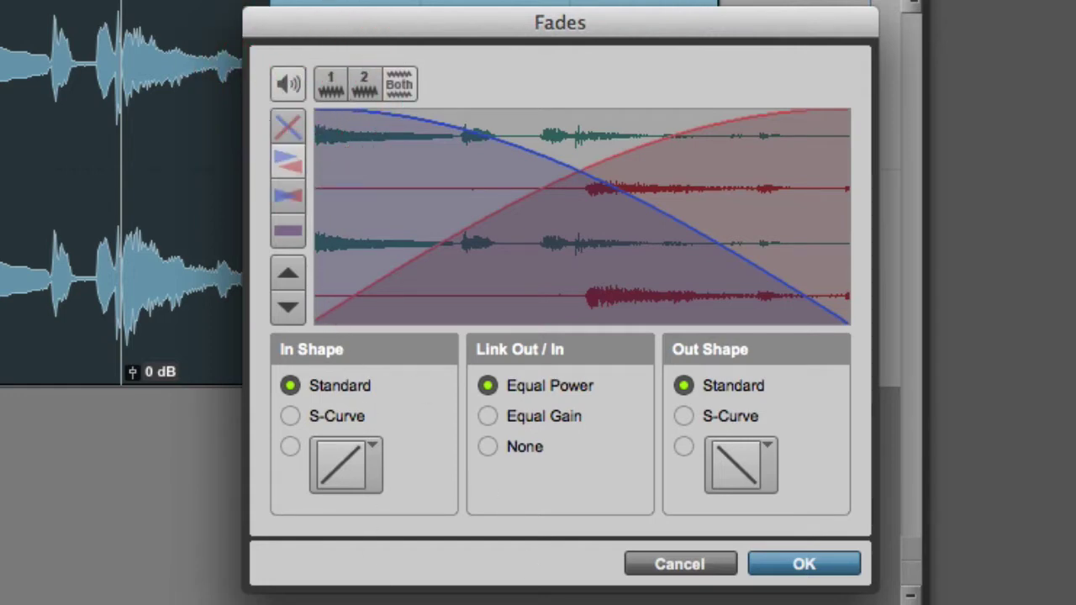
click(288, 83)
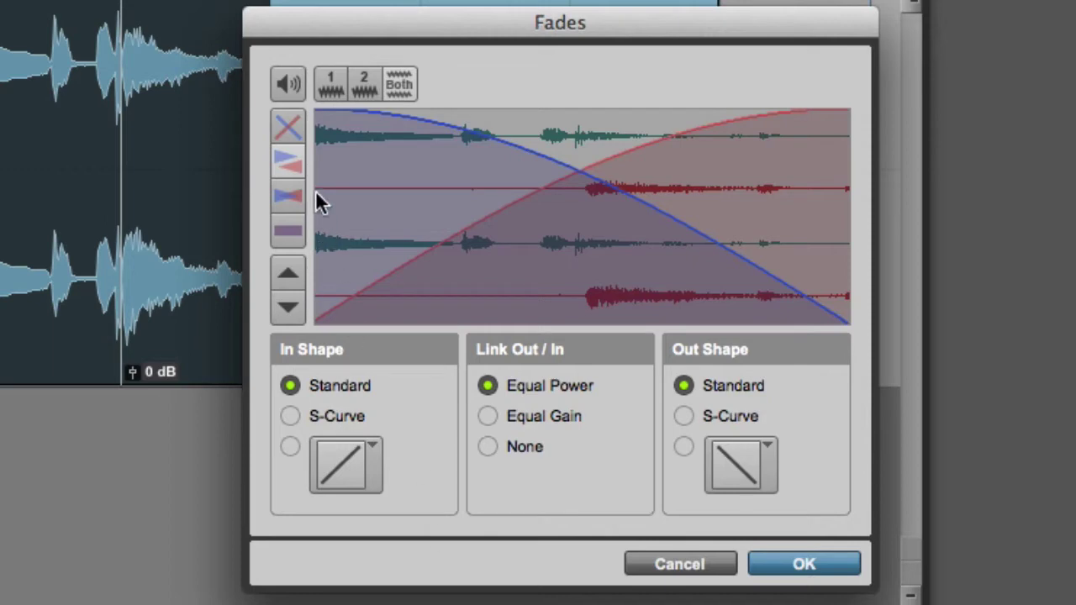
Step: Preview the outgoing, then incoming, then both clips' waveforms in the crossfade display
click(331, 88)
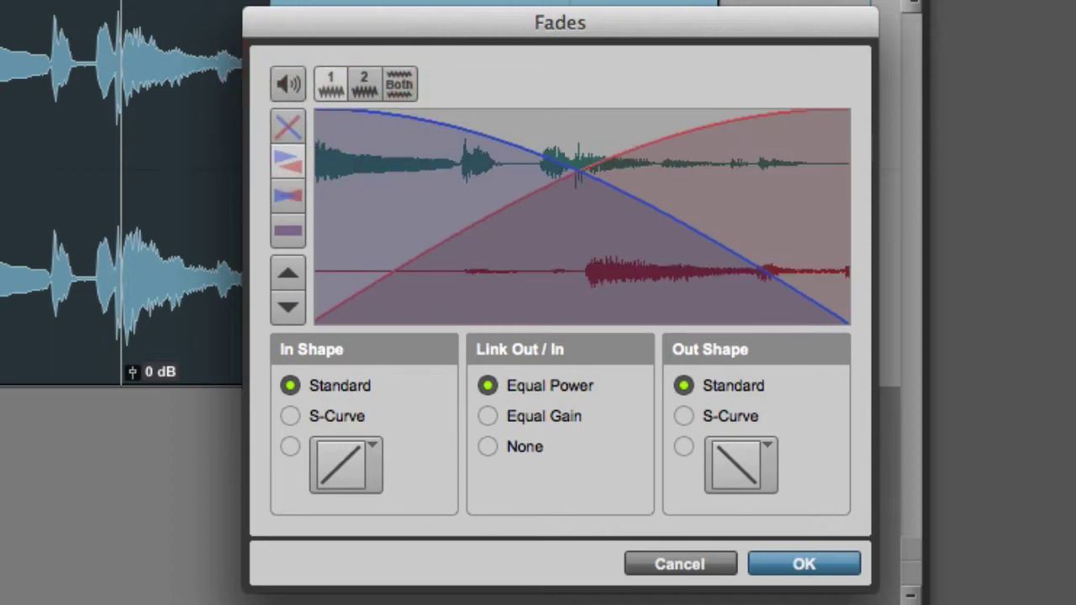
click(367, 92)
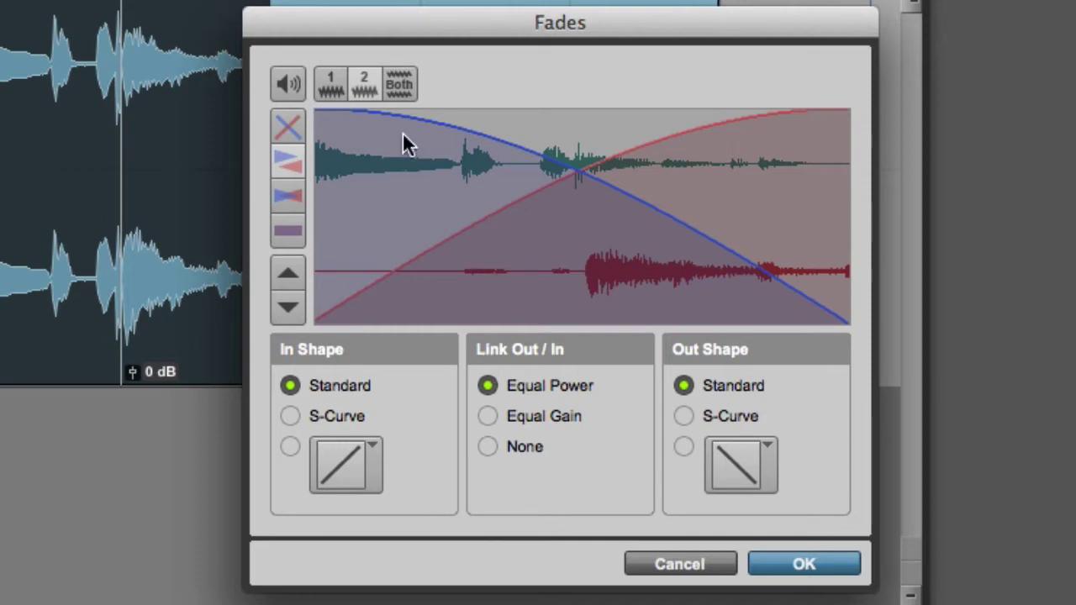
click(397, 85)
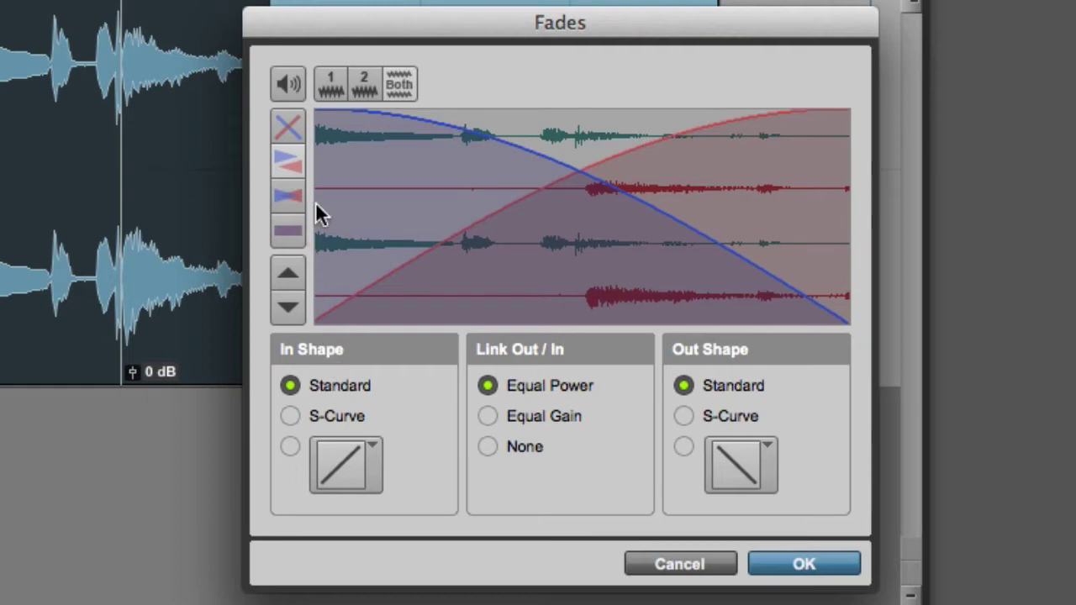
Step: Cycle the preview through curves-only, separate, overlaid and summed views, then adjust waveform height
click(296, 121)
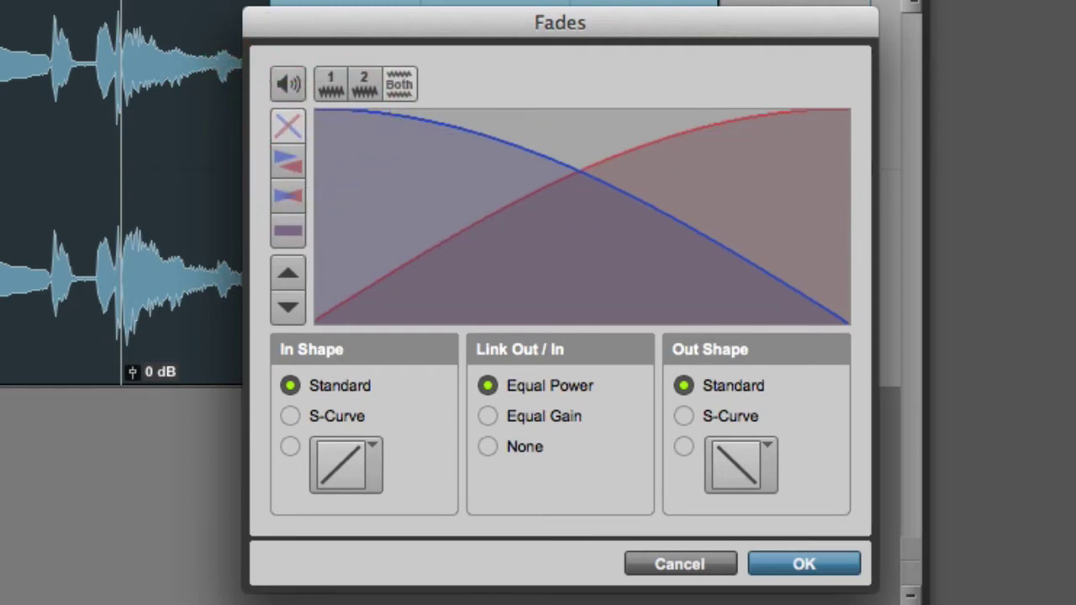
click(287, 159)
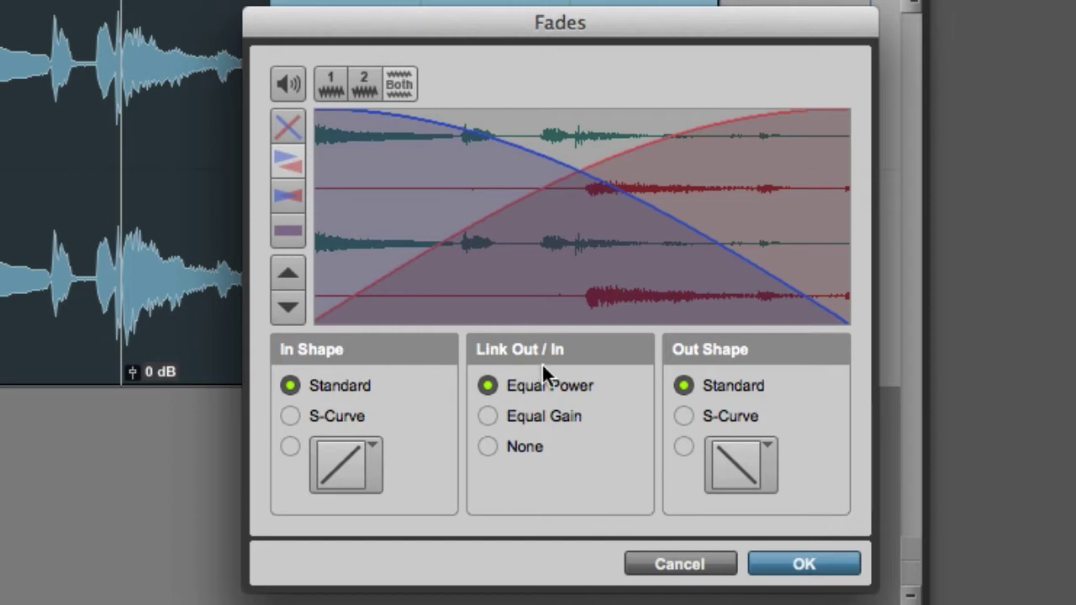
click(284, 199)
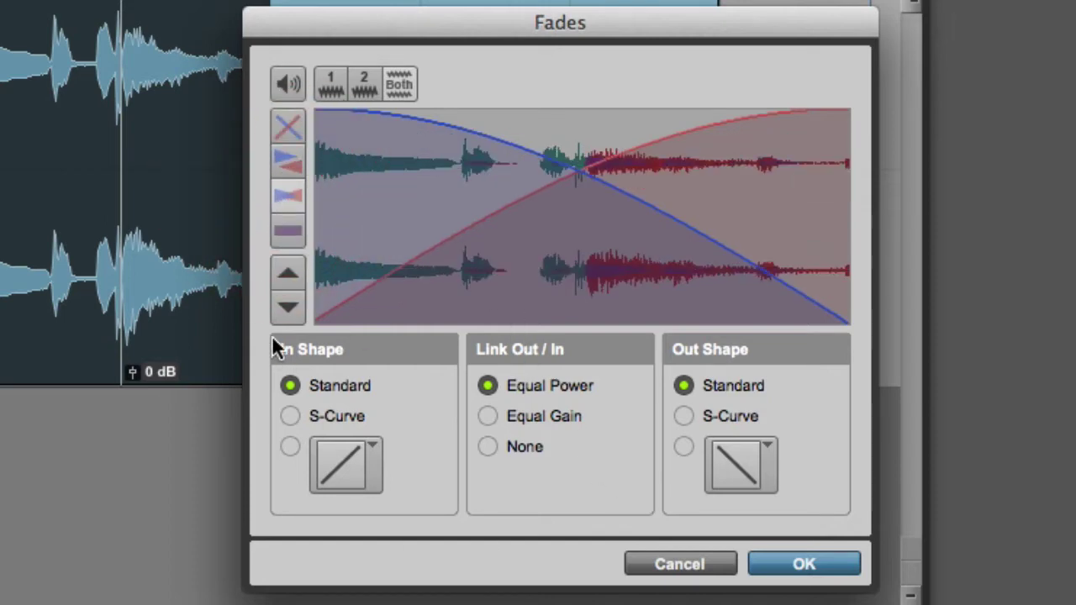
click(289, 232)
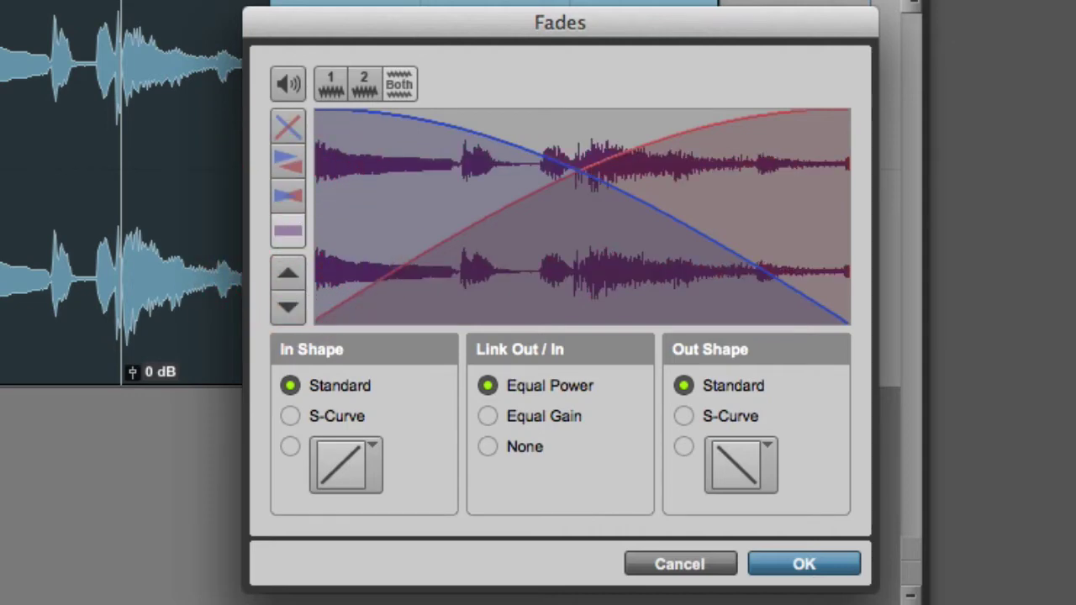
click(286, 168)
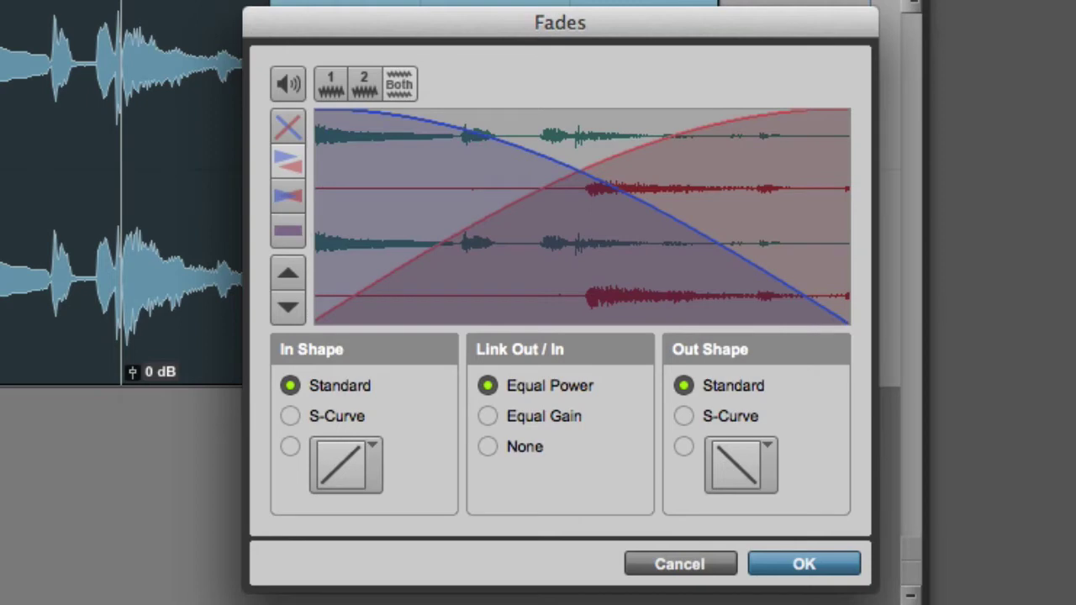
click(286, 310)
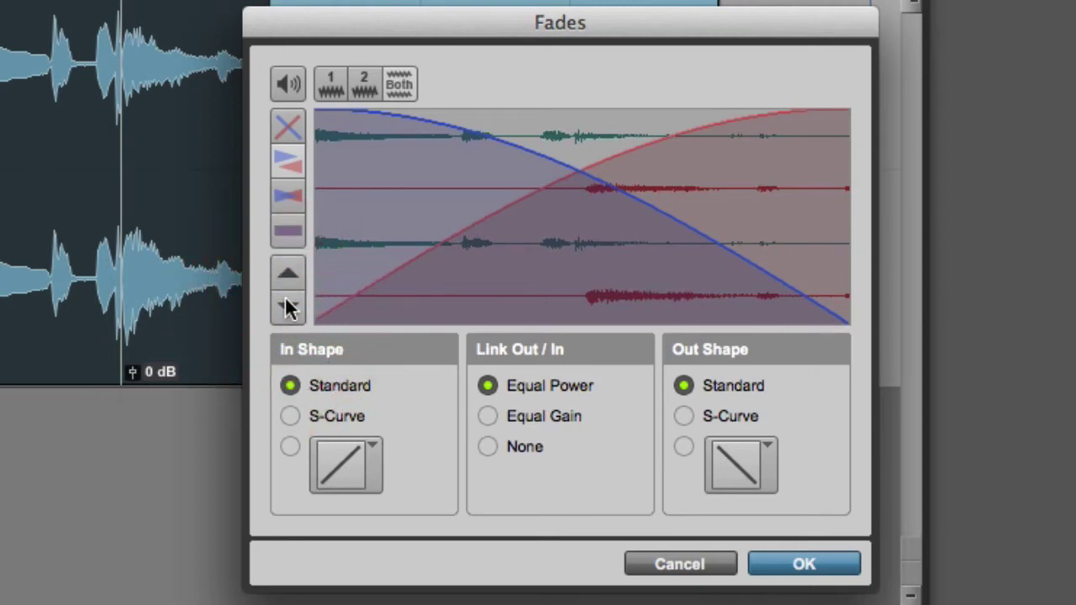
click(293, 267)
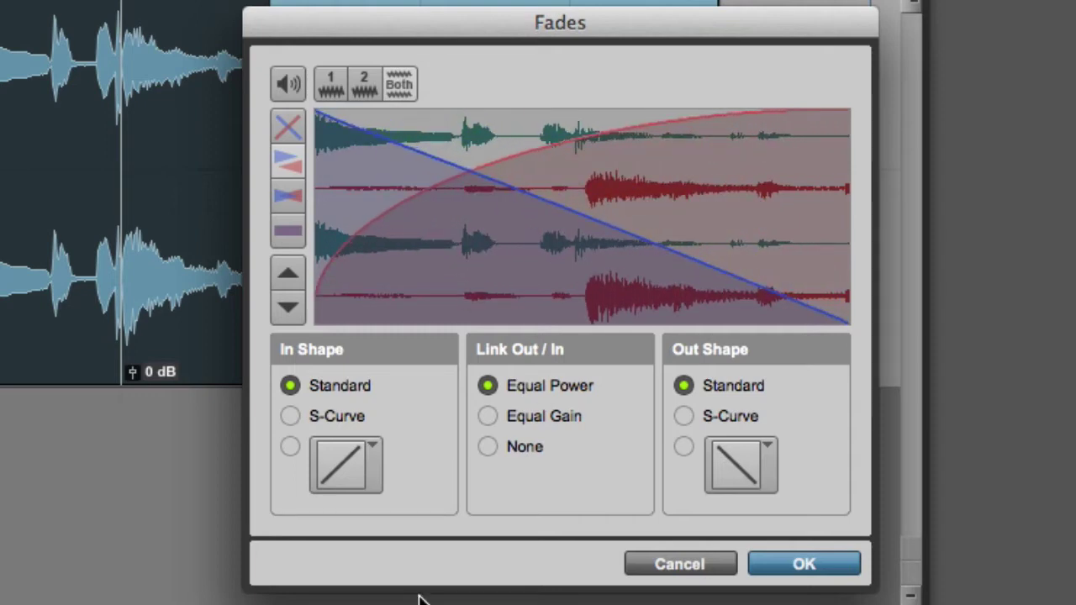
Step: Try S-Curve fades, then give the fade-in a custom convex curve shape
click(286, 415)
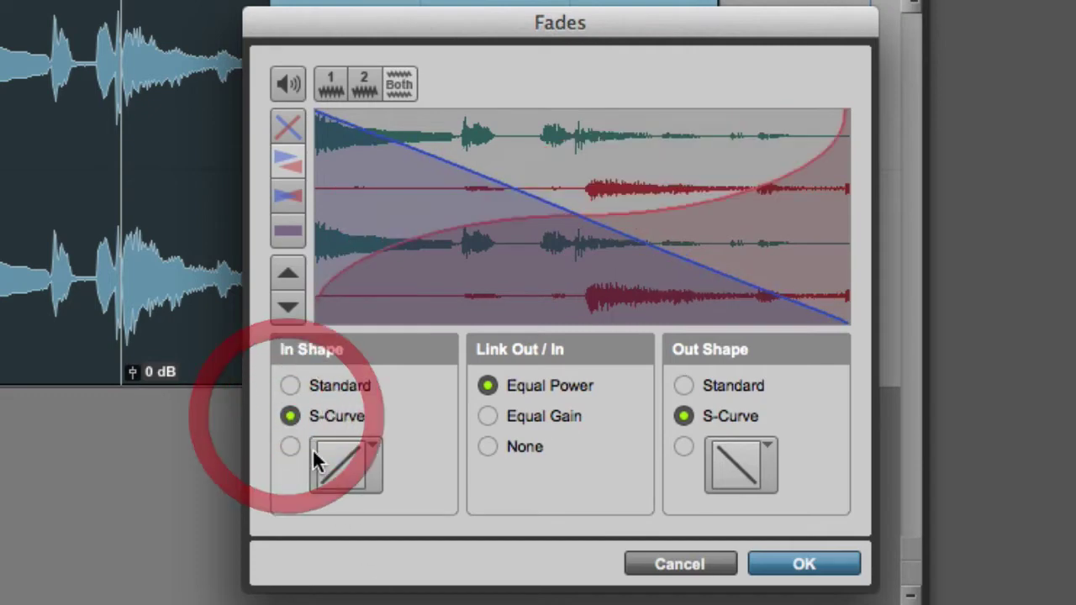
drag(480, 227, 480, 259)
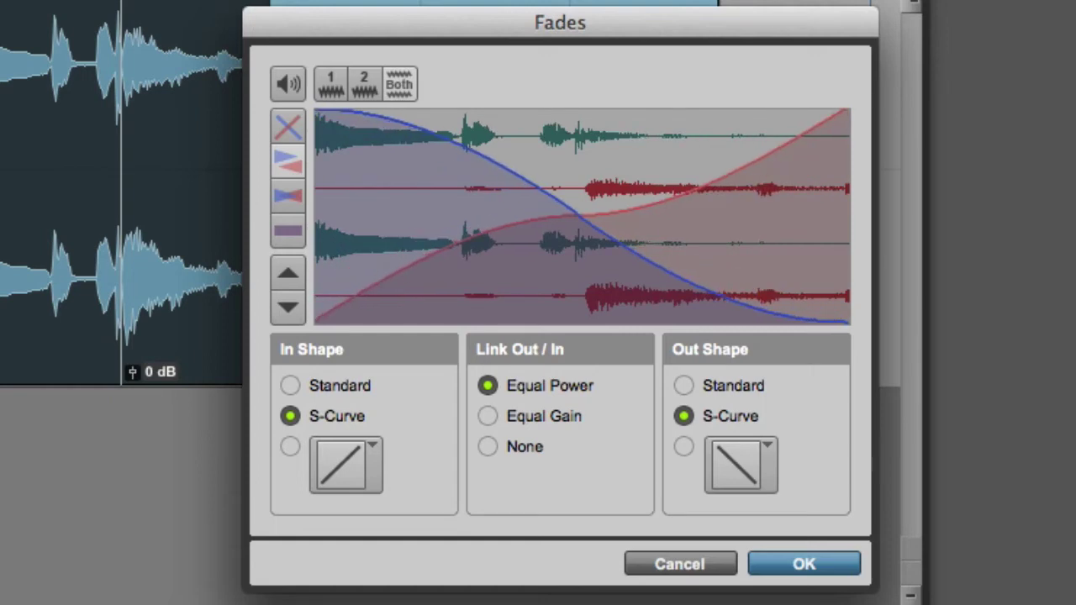
click(290, 446)
click(370, 441)
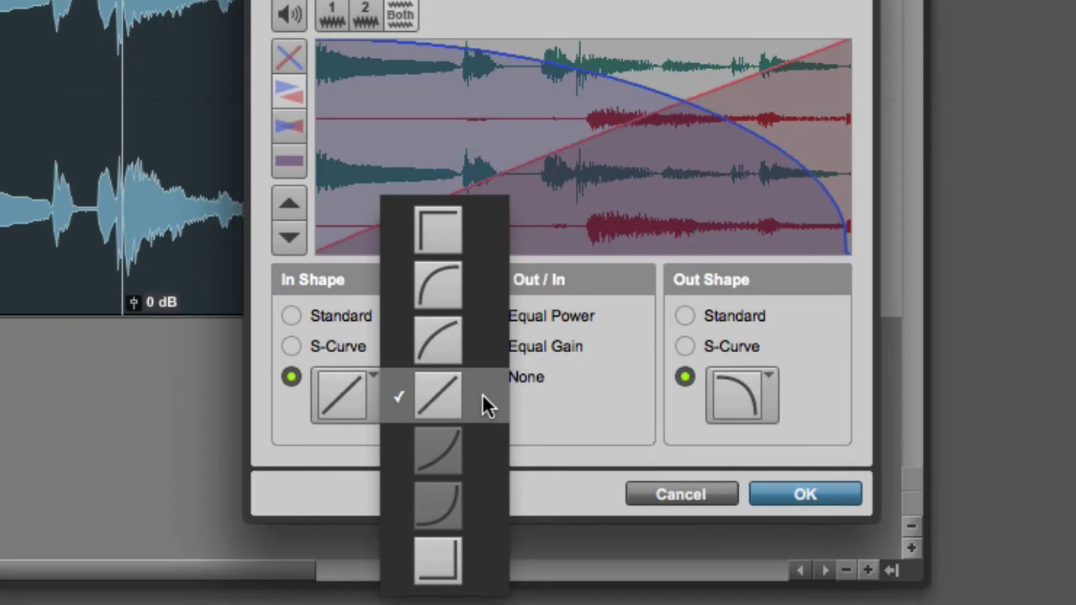
click(480, 331)
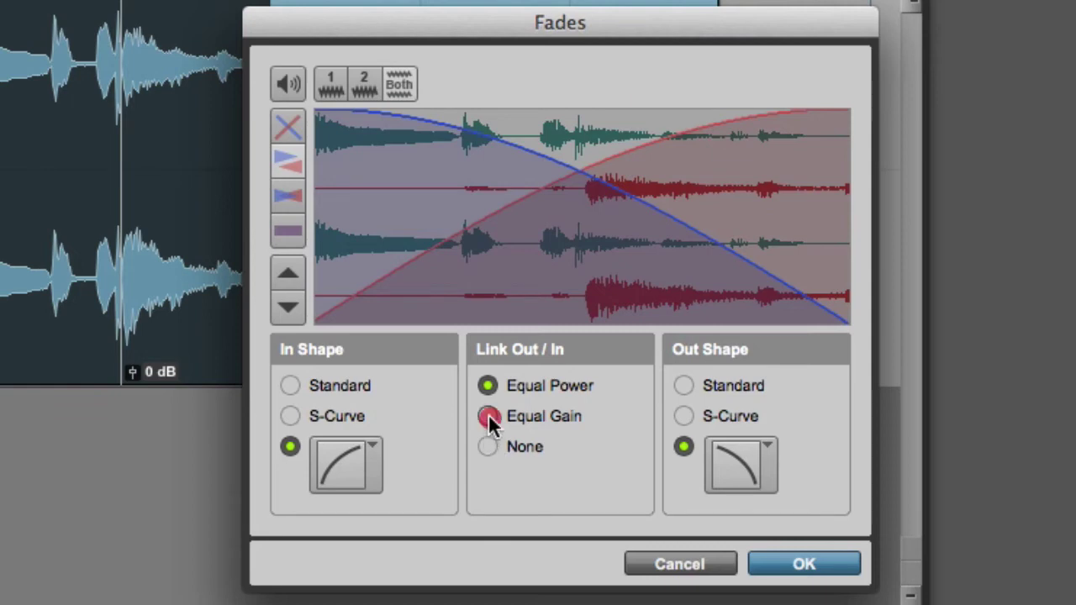
Step: Set Link to None, start the fade-in later and end it earlier, then apply
click(489, 416)
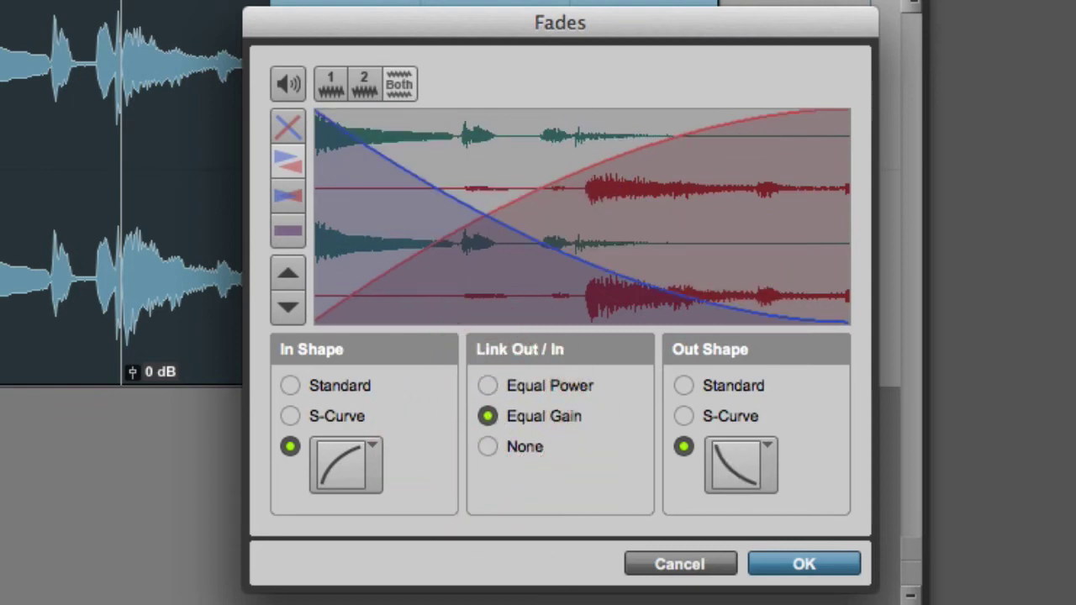
click(487, 447)
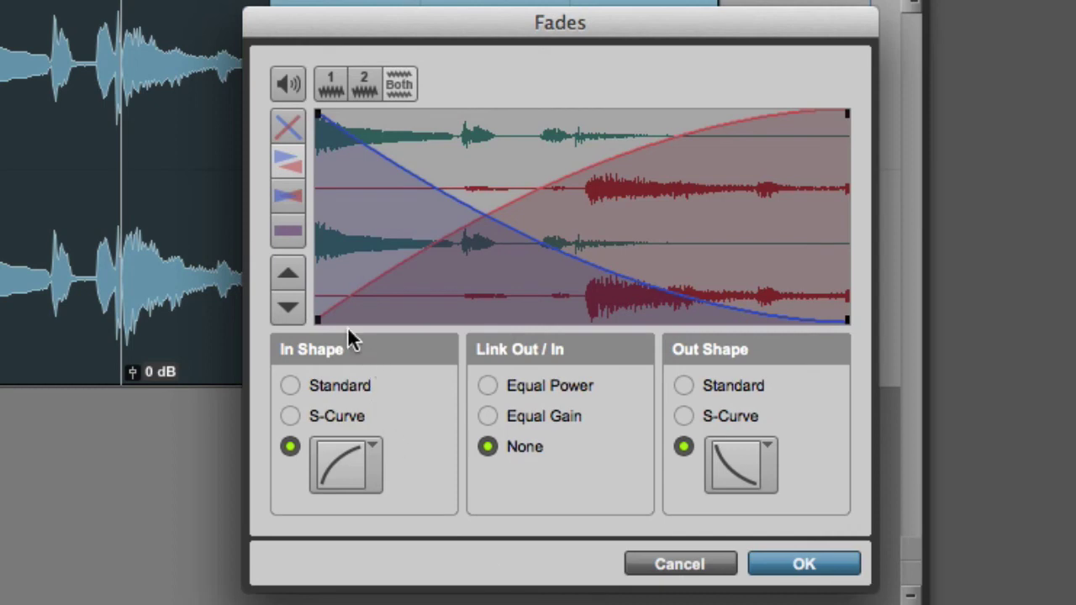
drag(319, 317, 454, 322)
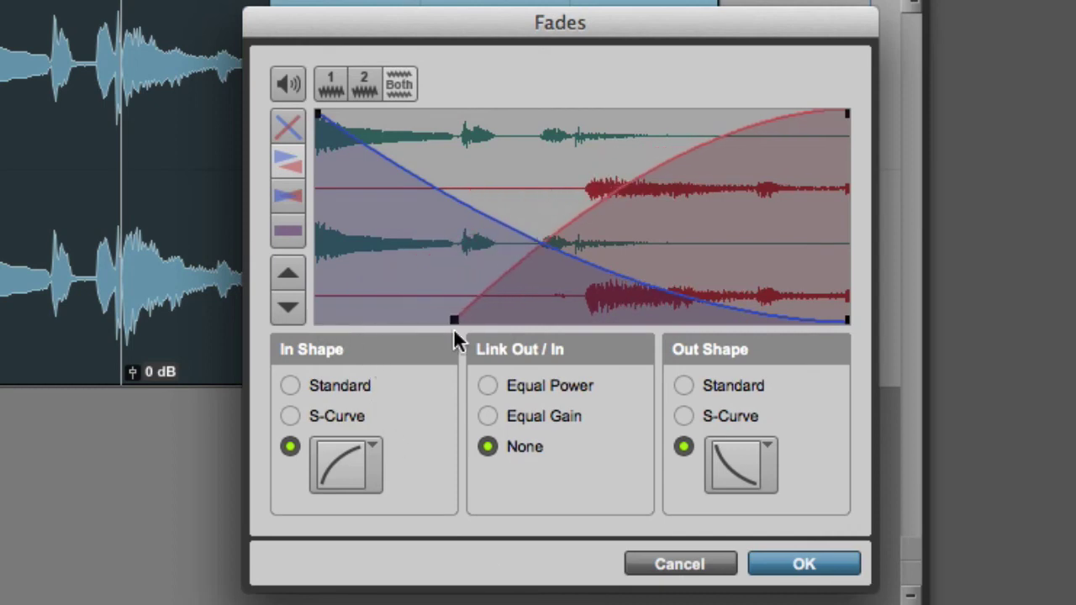
drag(846, 114, 687, 113)
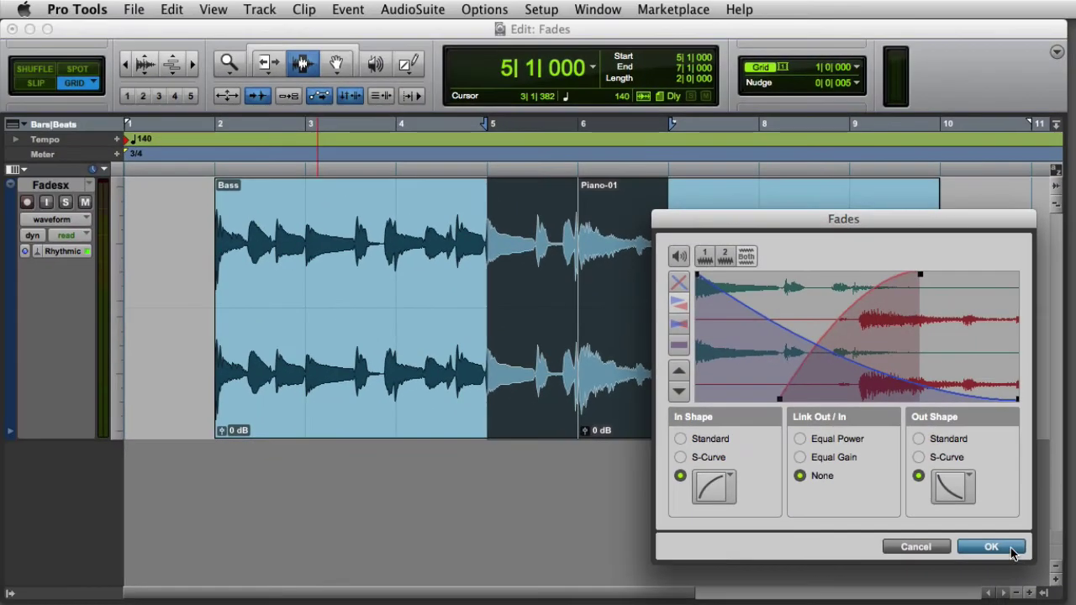
click(803, 564)
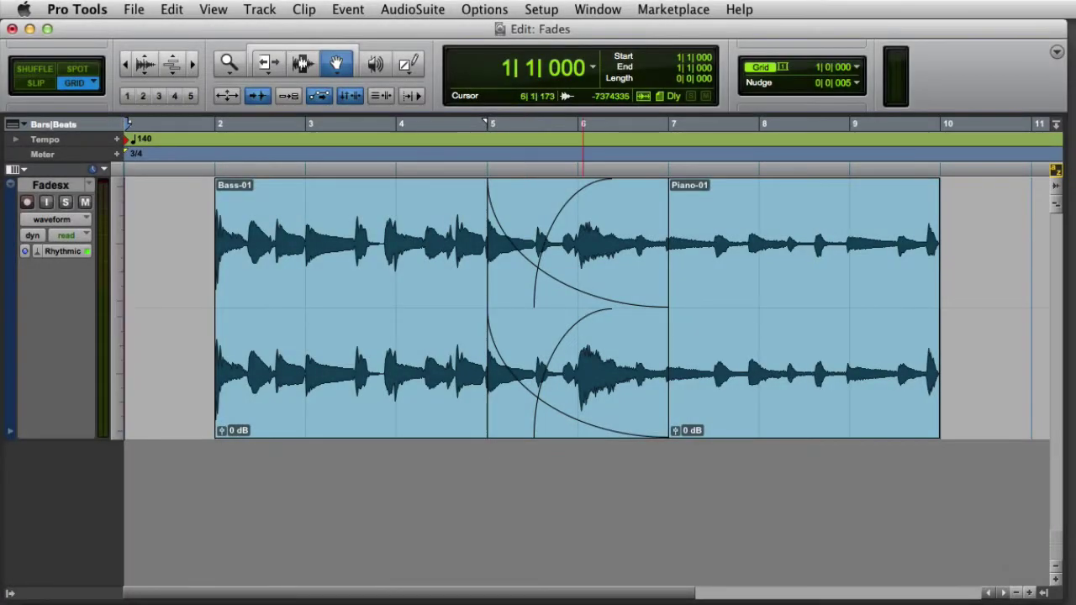
Step: Reopen the Bass-01/Piano-01 crossfade and set both In and Out shapes to Standard straight lines
double_click(583, 375)
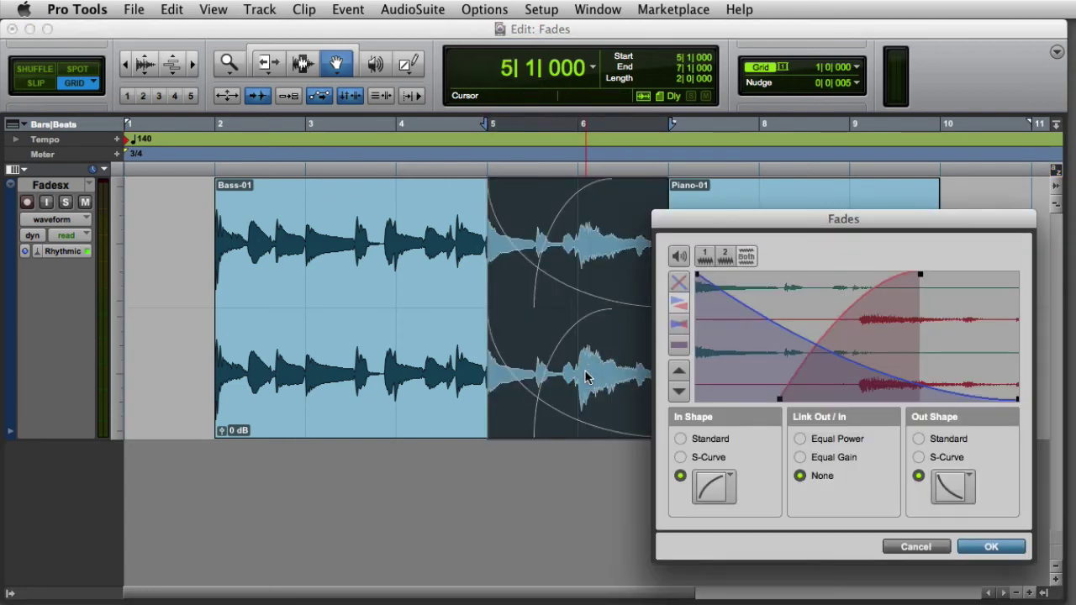
click(689, 441)
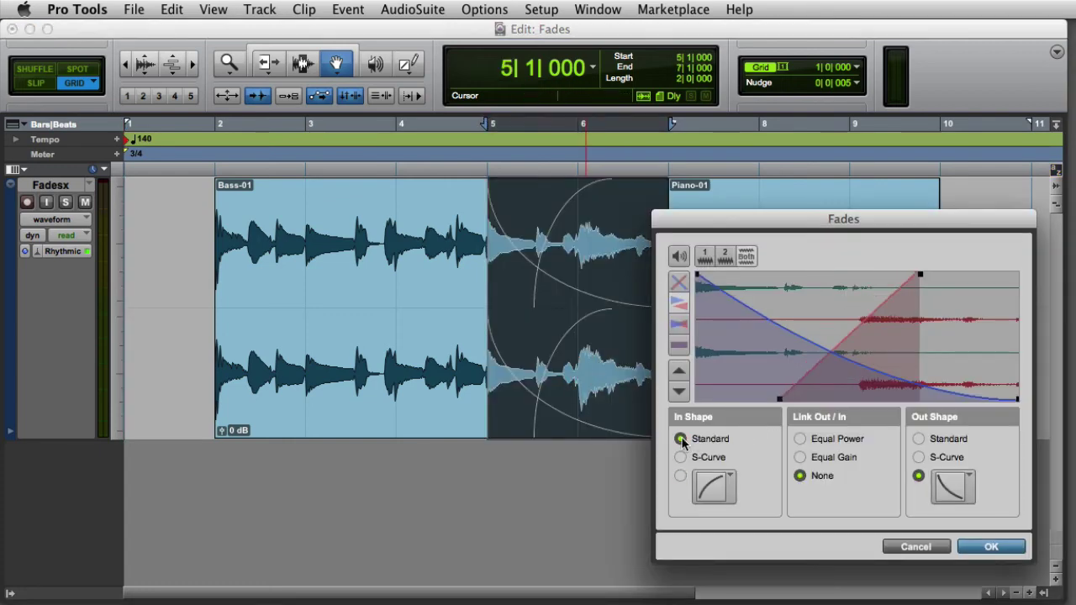
click(931, 438)
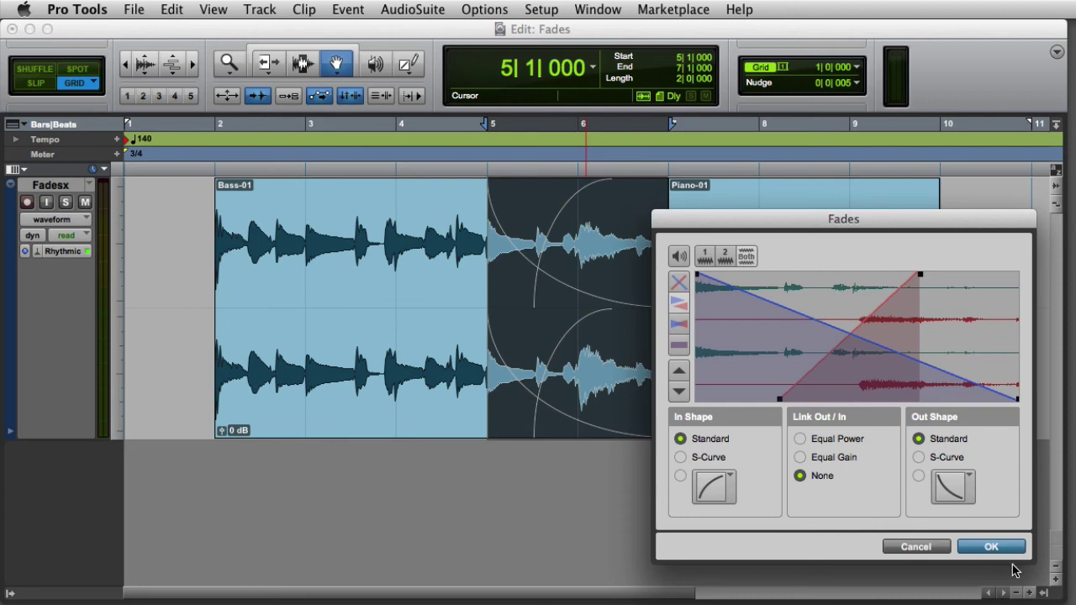
click(1000, 546)
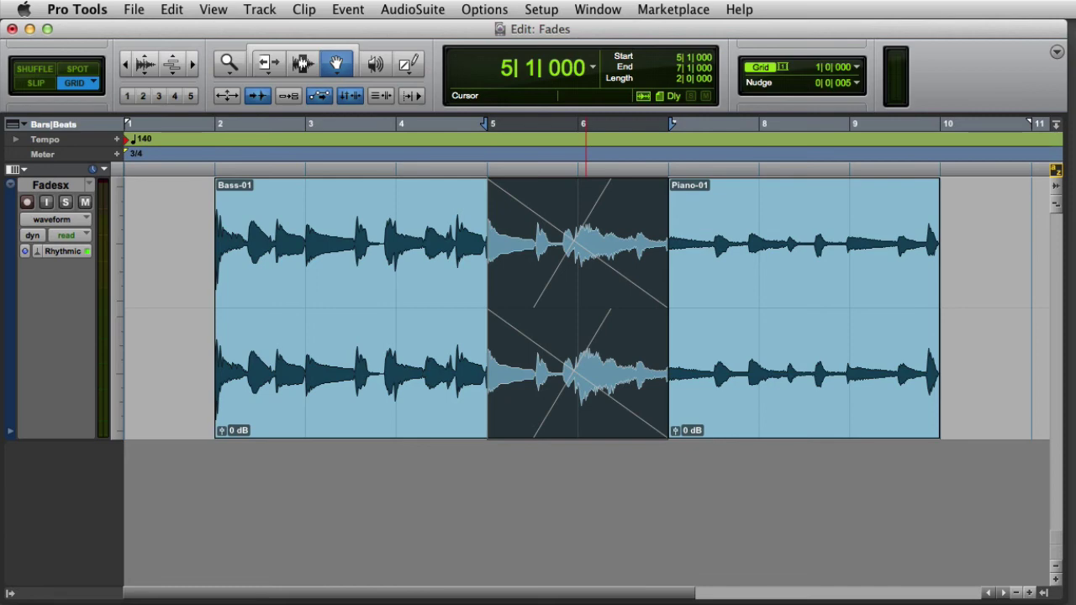
Step: Delete the crossfade, then select from Piano-01's end fade back to bar 2
key(Delete)
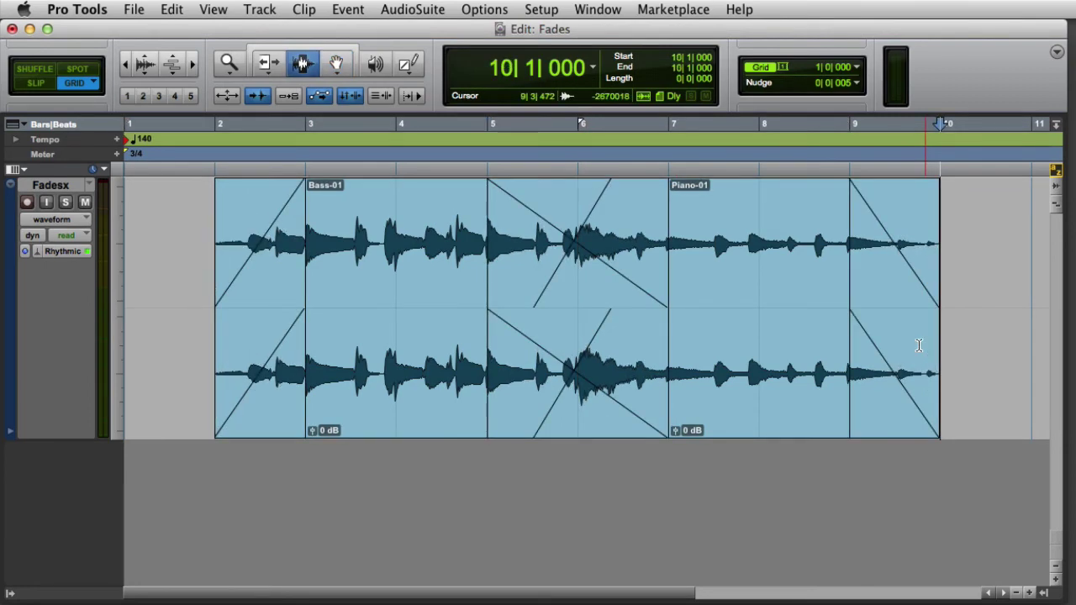
click(905, 339)
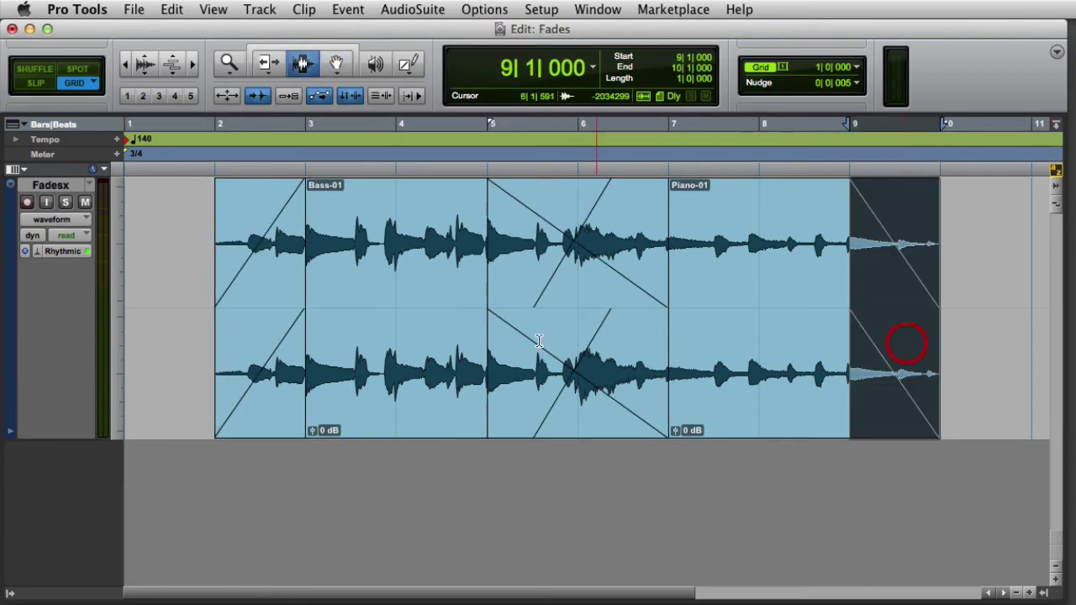
shift+click(298, 354)
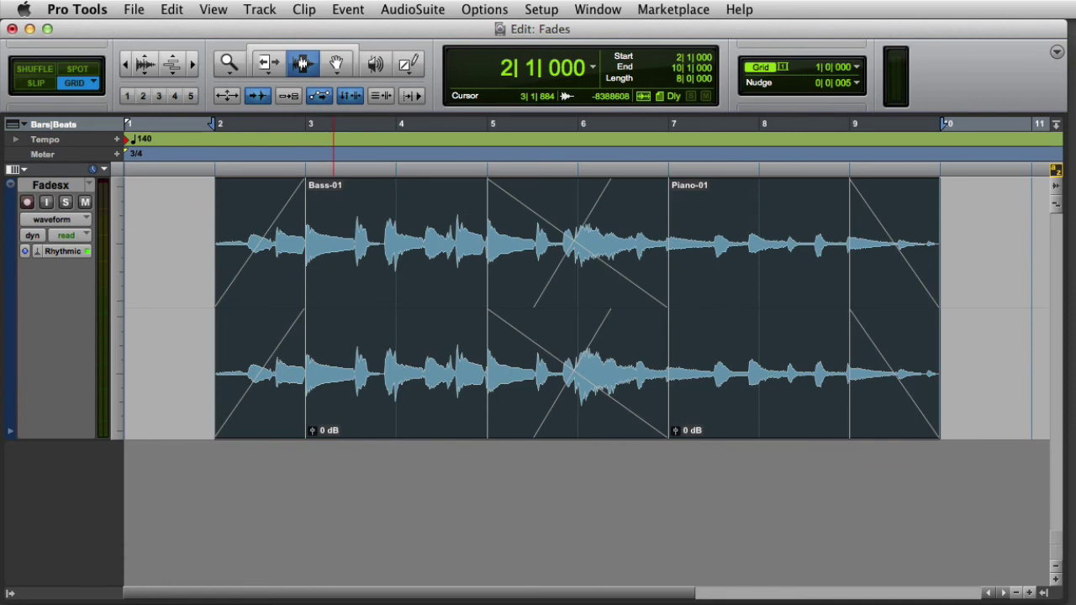
Step: Delete all fades in the selection, undo the deletion, and switch to the Trim tool
click(172, 9)
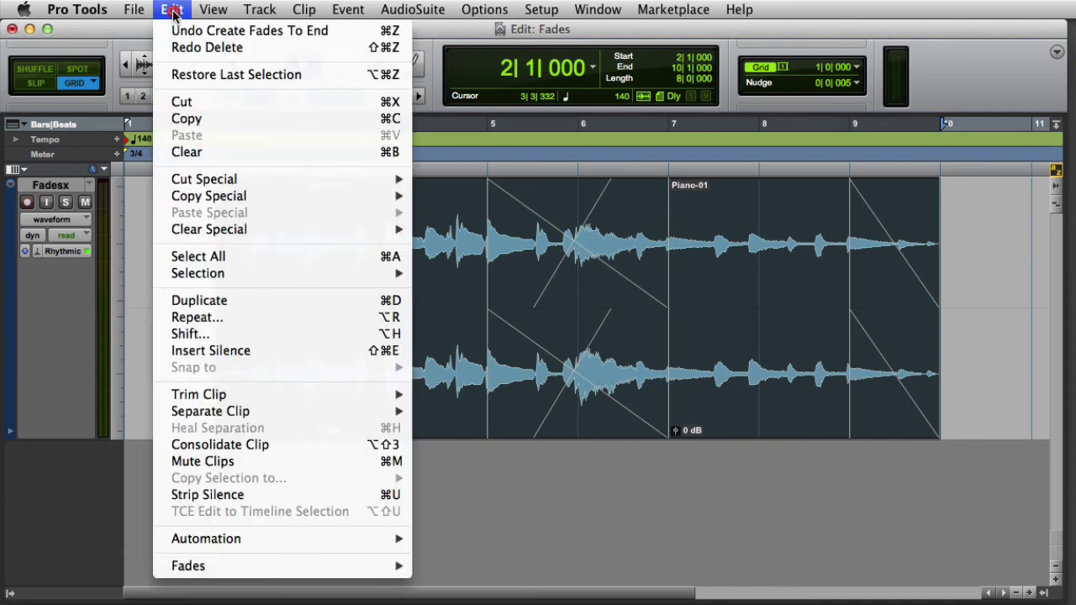
mouse_move(245, 558)
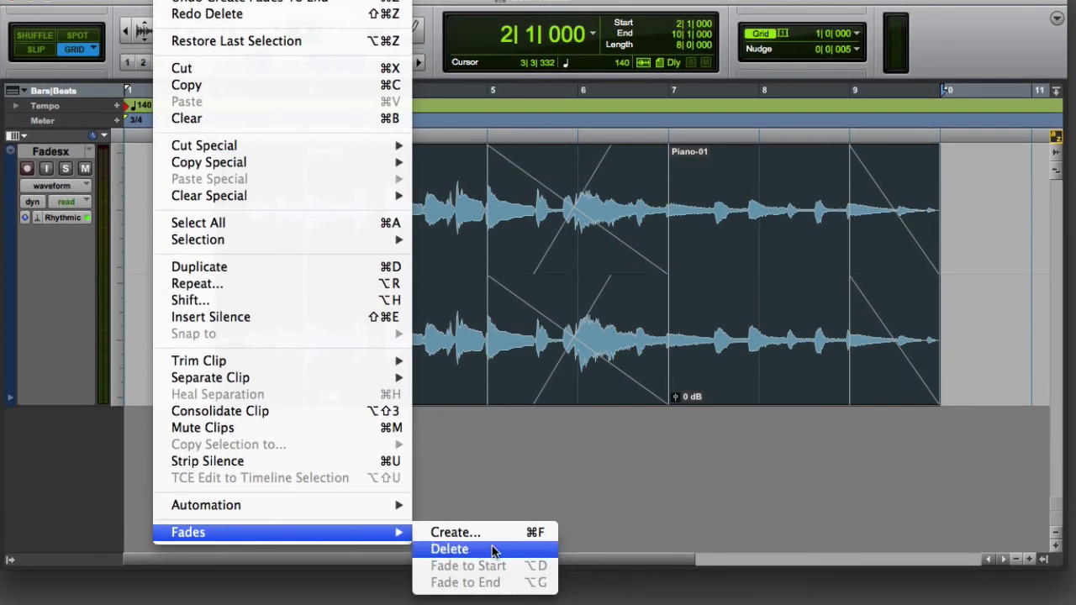
click(492, 580)
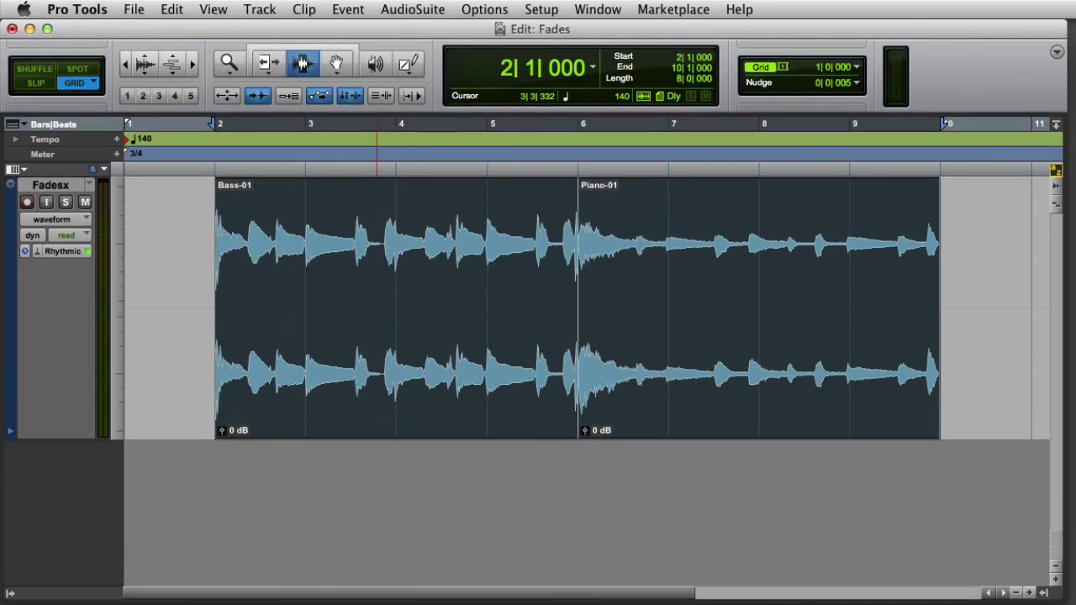
key(super+z)
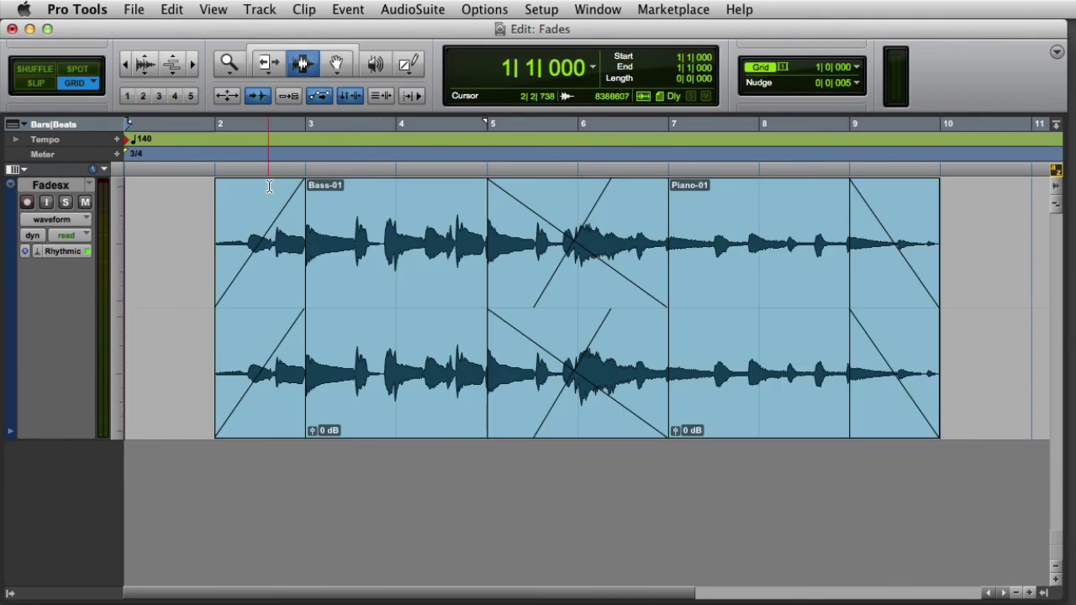
key(F6)
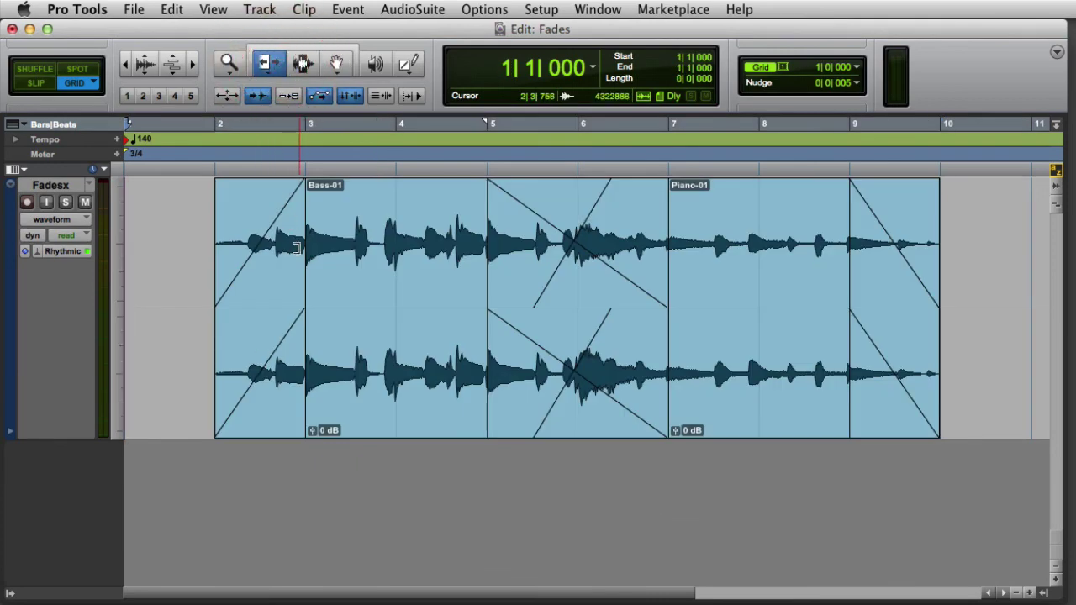